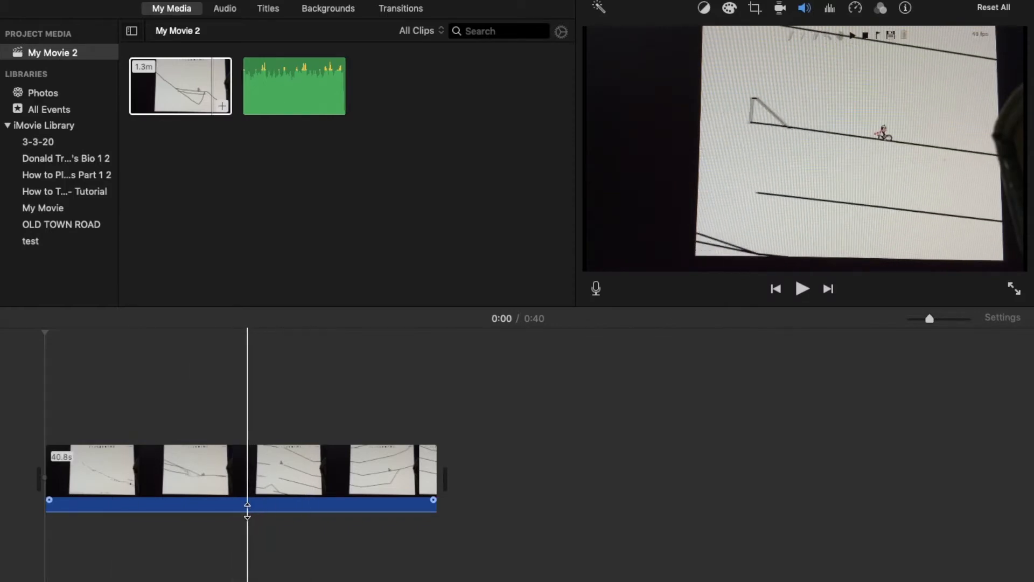
Add the If_I_Had_a_Chicken song beneath the video from the start and cut off the part that runs past the video's end
left_click(53, 401)
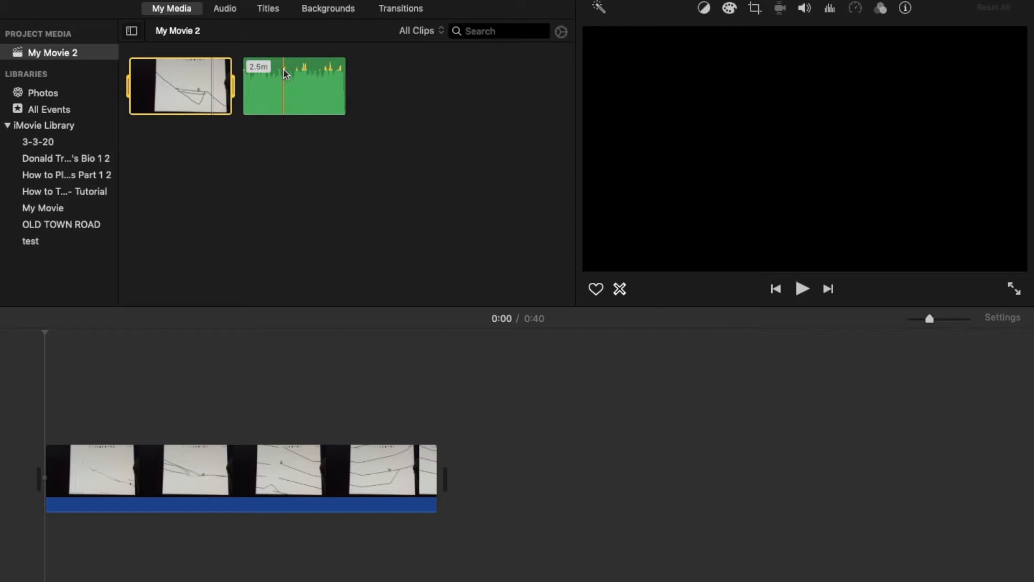
left_click_drag(295, 81, 46, 569)
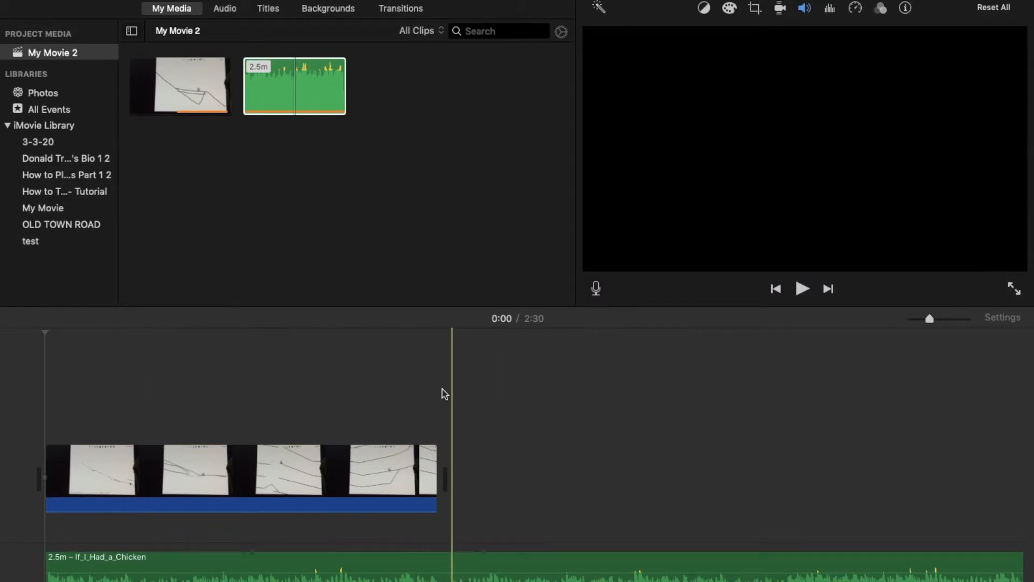
left_click(450, 564)
key("super+b")
left_click(492, 566)
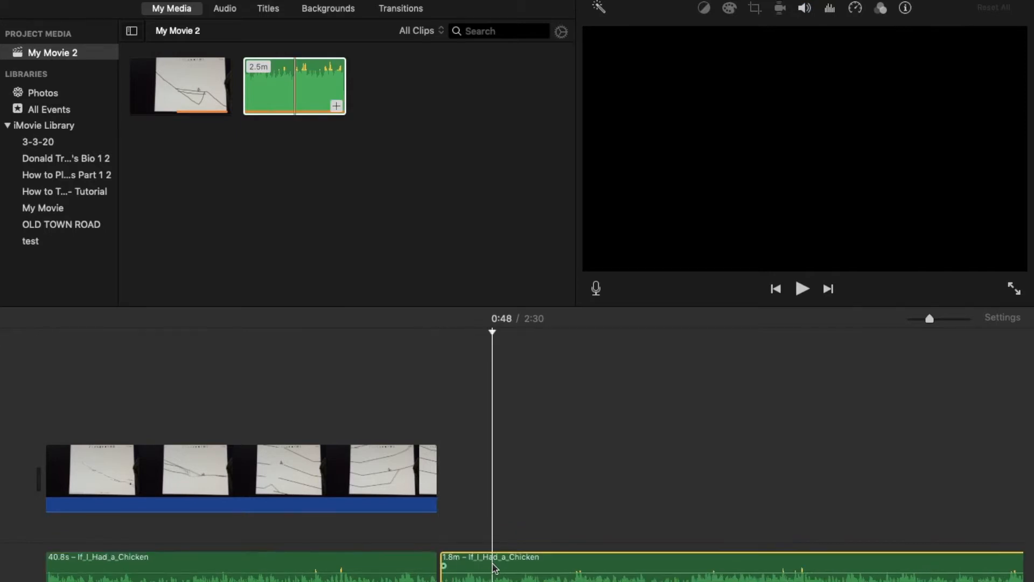
key("Delete")
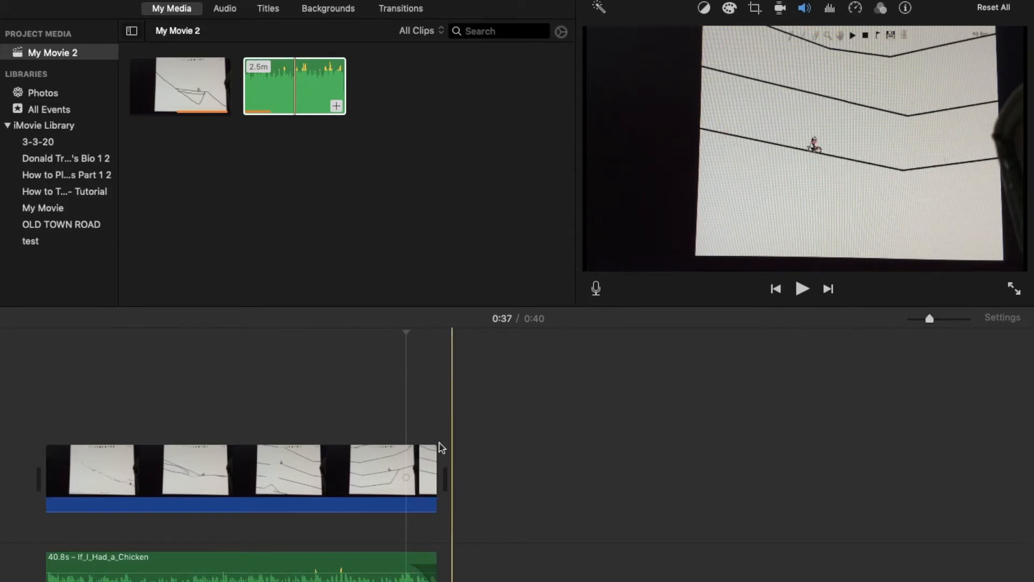
Play back the project's ending from 0:37 to check the song's fade-out, and return the playhead to the start
left_click(402, 386)
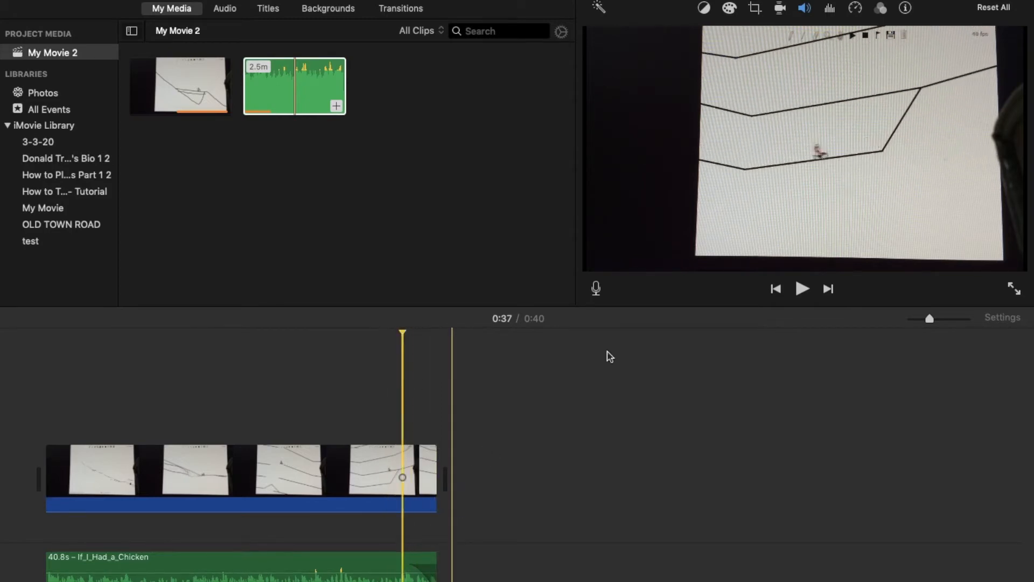
left_click(804, 289)
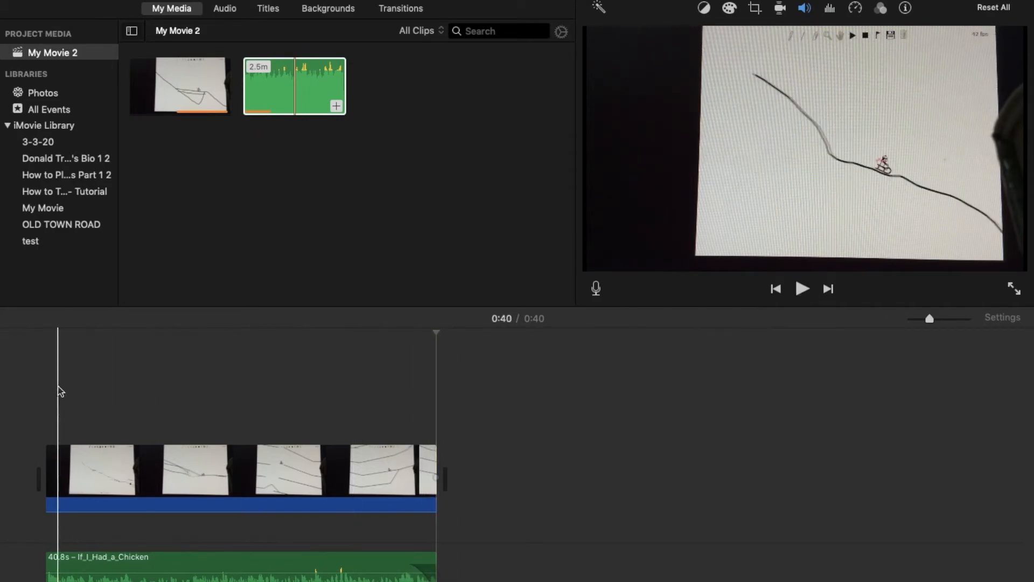
left_click(43, 399)
Delete the song clip from the timeline and return the playhead to the start
left_click(236, 570)
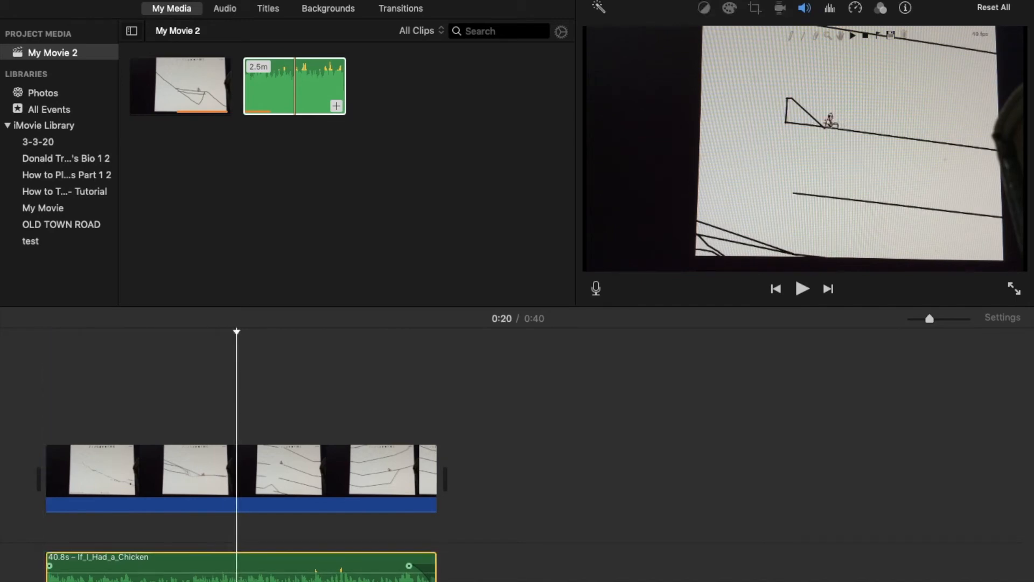
key("Delete")
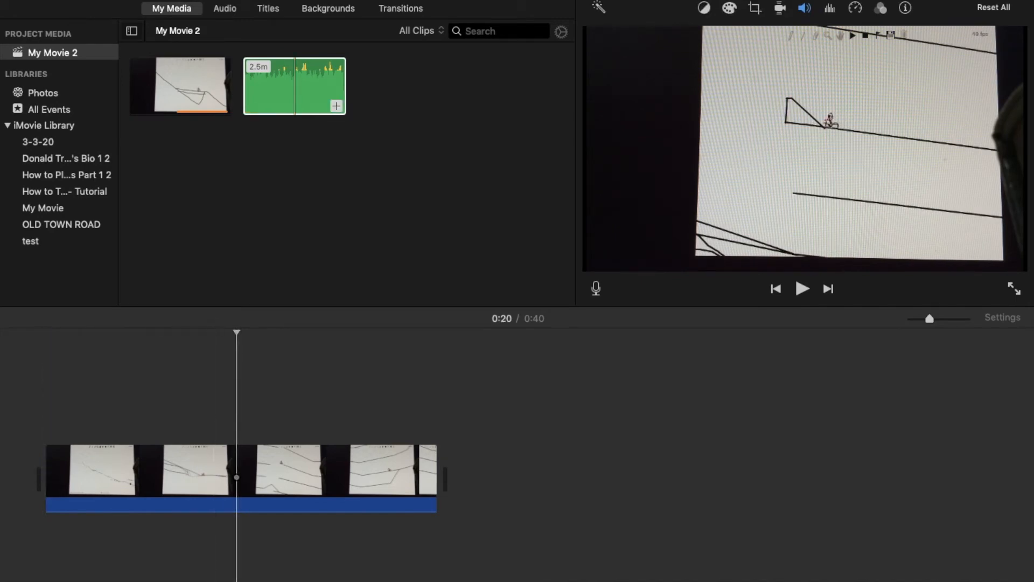
left_click(310, 85)
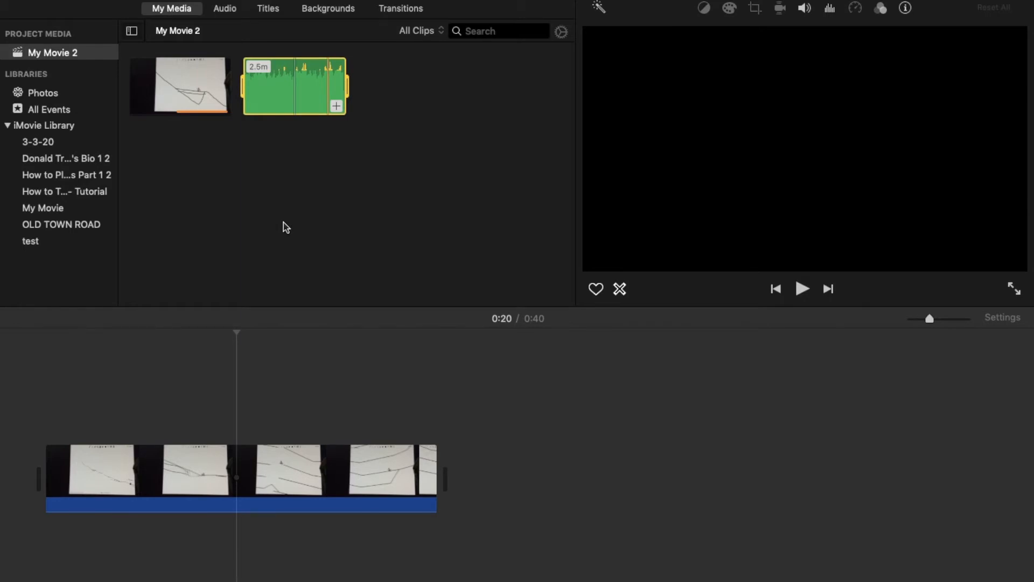
left_click(52, 428)
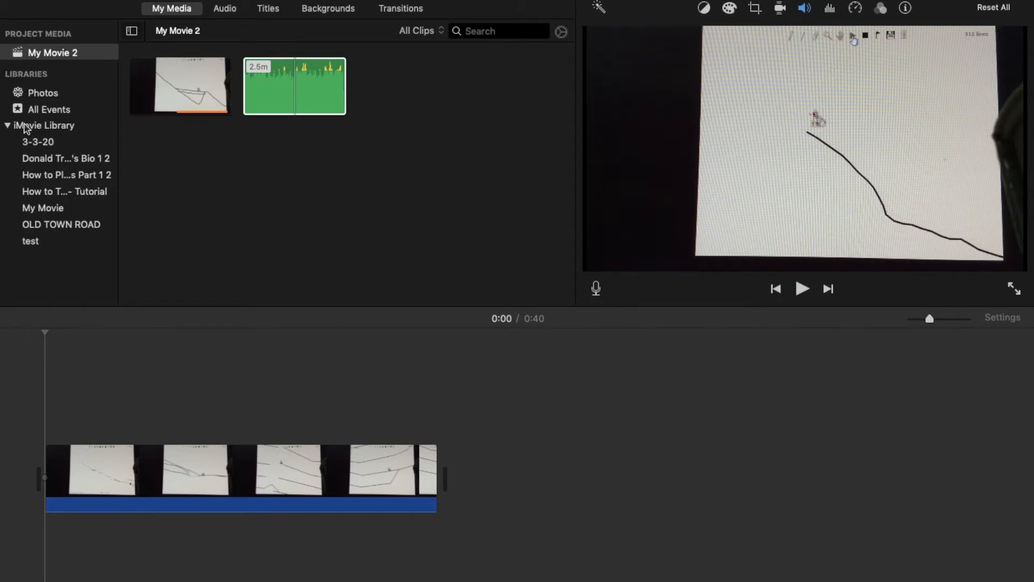
Collapse the iMovie Library list and look through the built-in sound effects
left_click(8, 126)
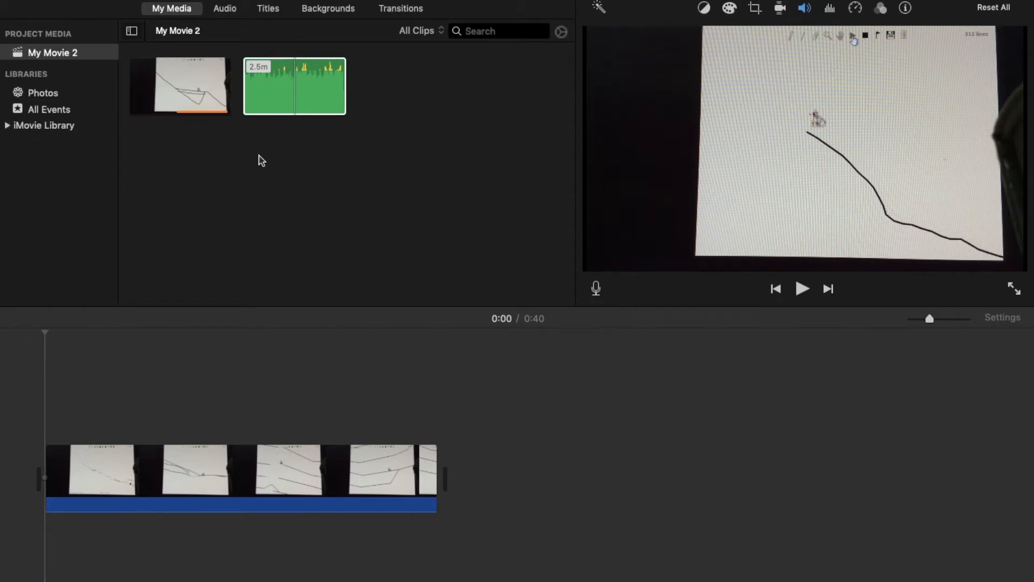
left_click(233, 15)
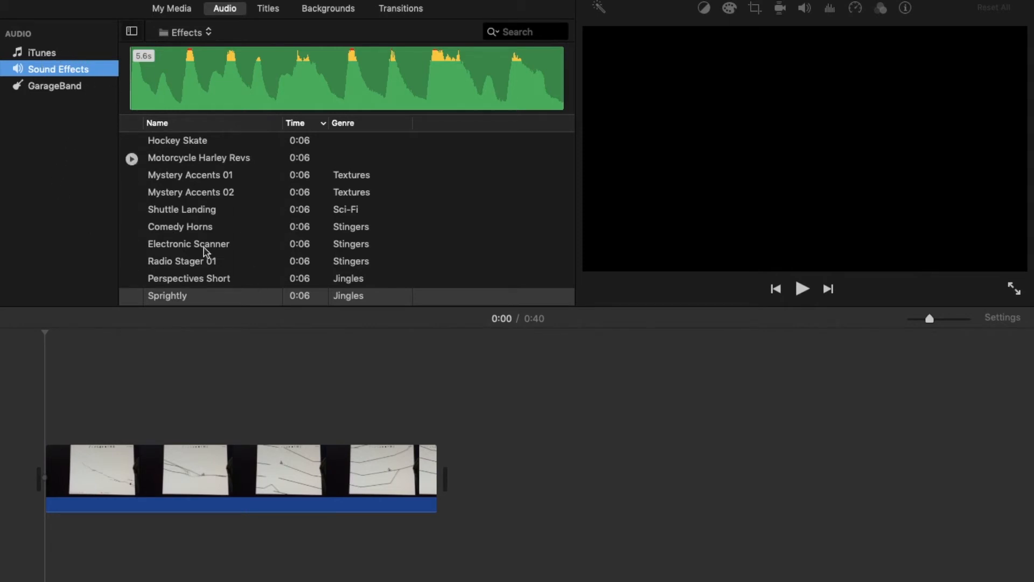
scroll(204, 253, "up", 20)
scroll(204, 254, "up", 10)
scroll(205, 254, "down", 15)
scroll(205, 255, "down", 10)
scroll(205, 256, "up", 8)
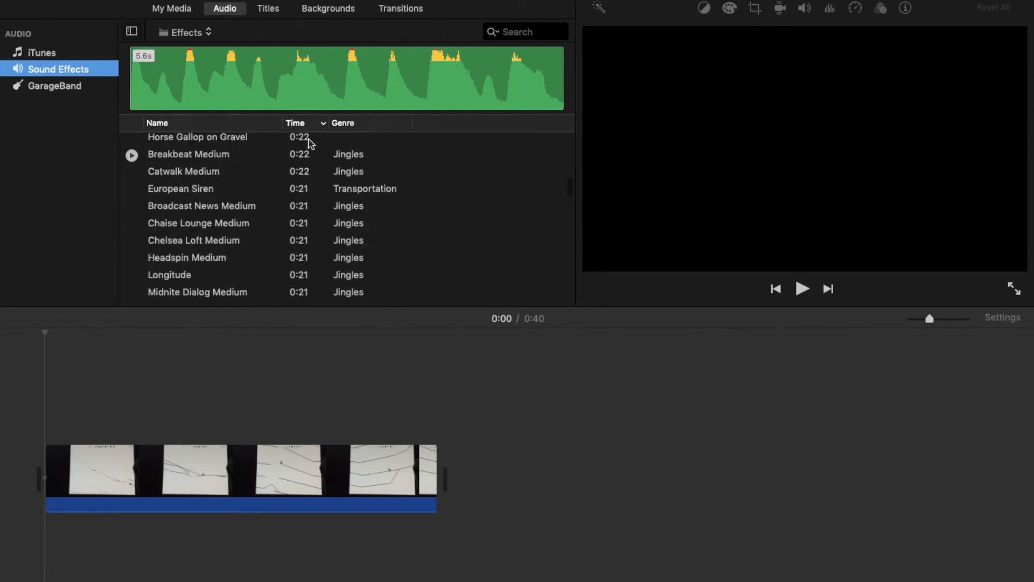
Re-sort the sound effects by genre and back by time with the longest first
left_click(309, 124)
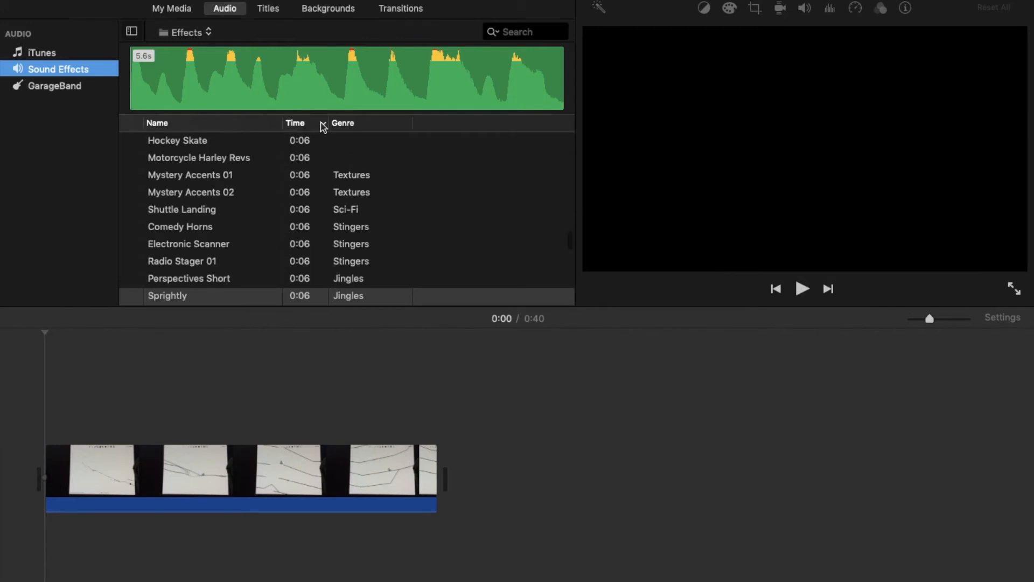
scroll(350, 216, "down", 3)
left_click(377, 124)
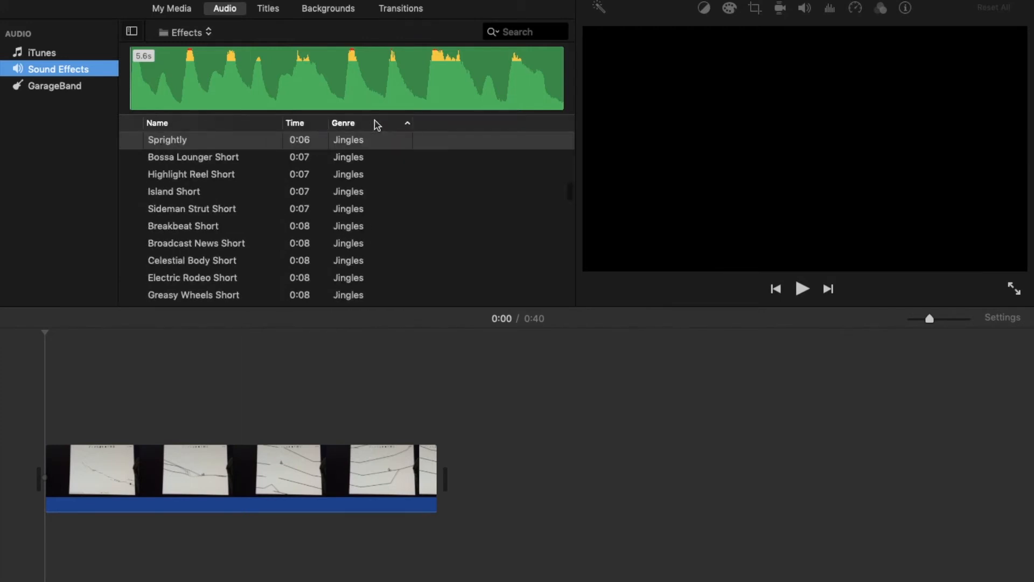
left_click(292, 123)
left_click(294, 125)
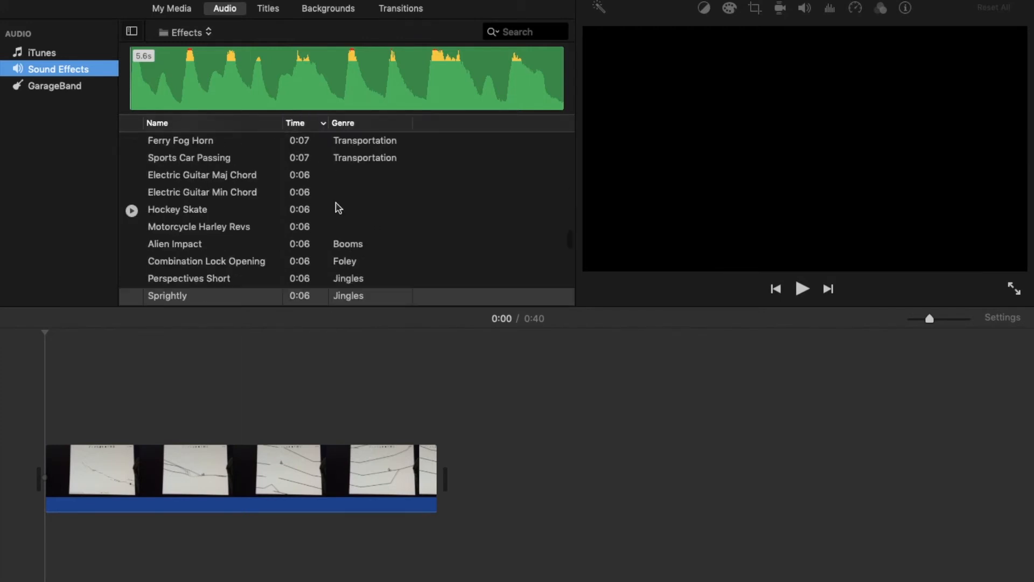
Look through the sound effects for tracks about as long as the 40-second video
scroll(336, 205, "down", 15)
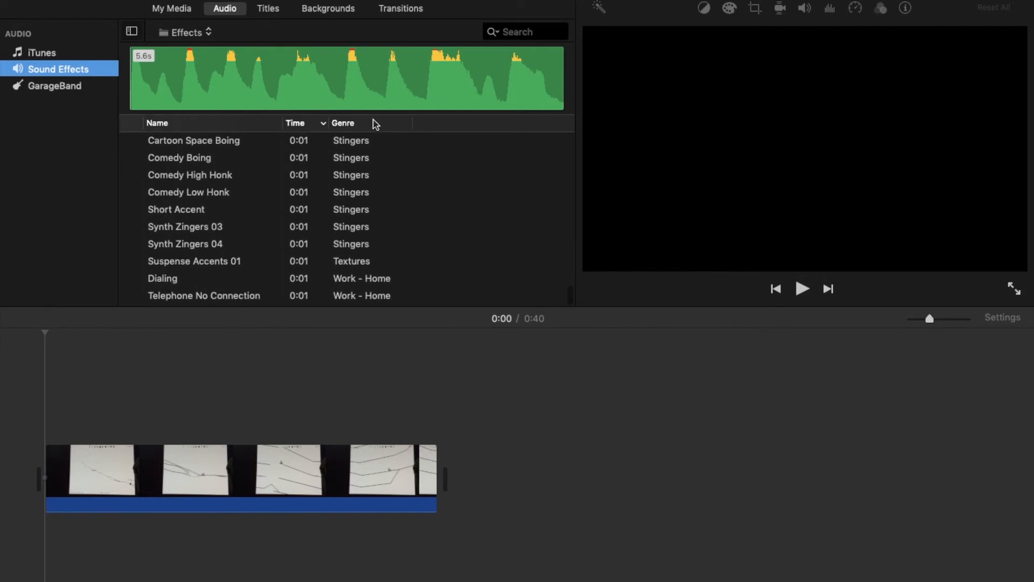
scroll(357, 206, "up", 15)
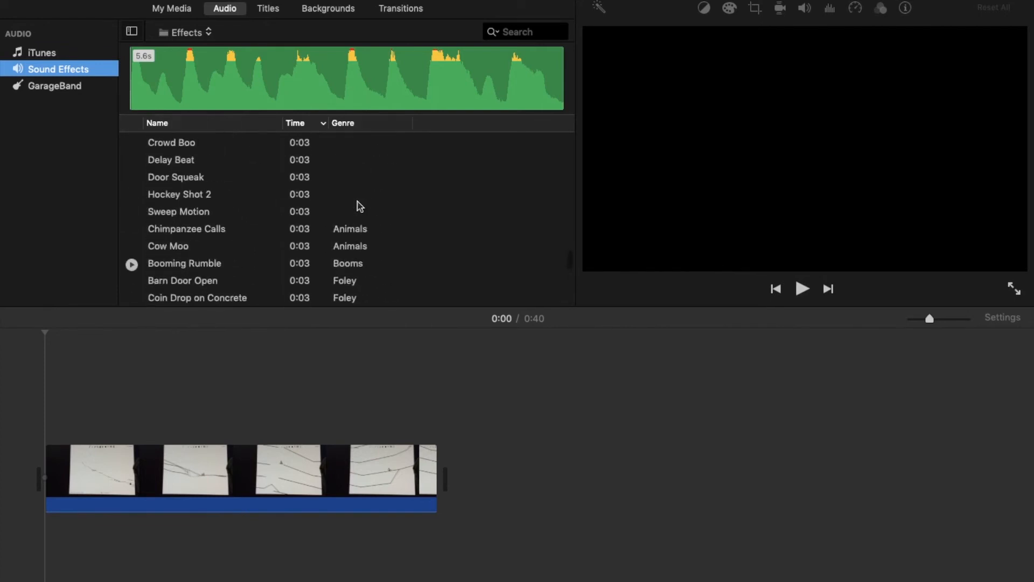
scroll(359, 206, "up", 10)
left_click(339, 493)
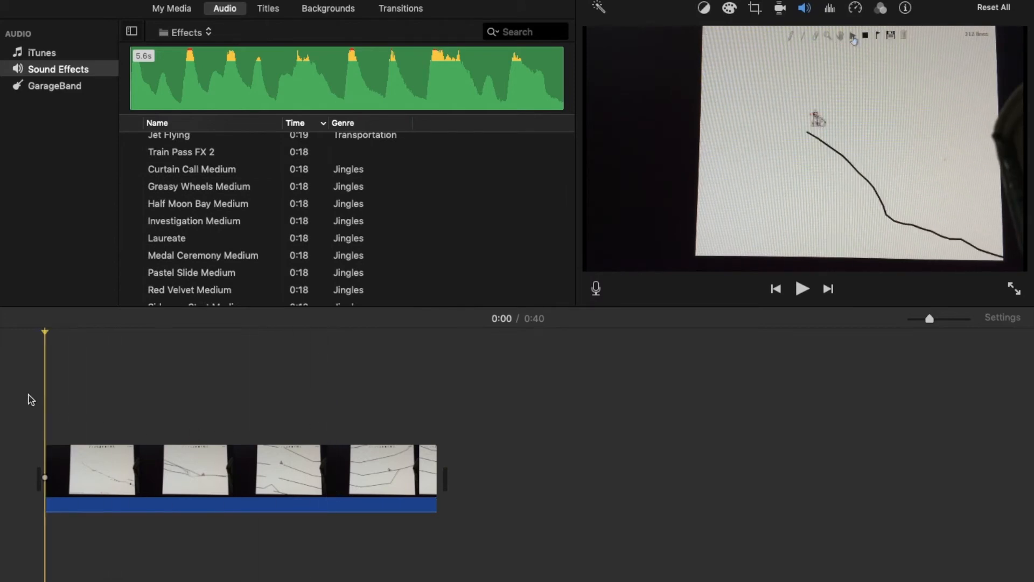
scroll(286, 301, "up", 15)
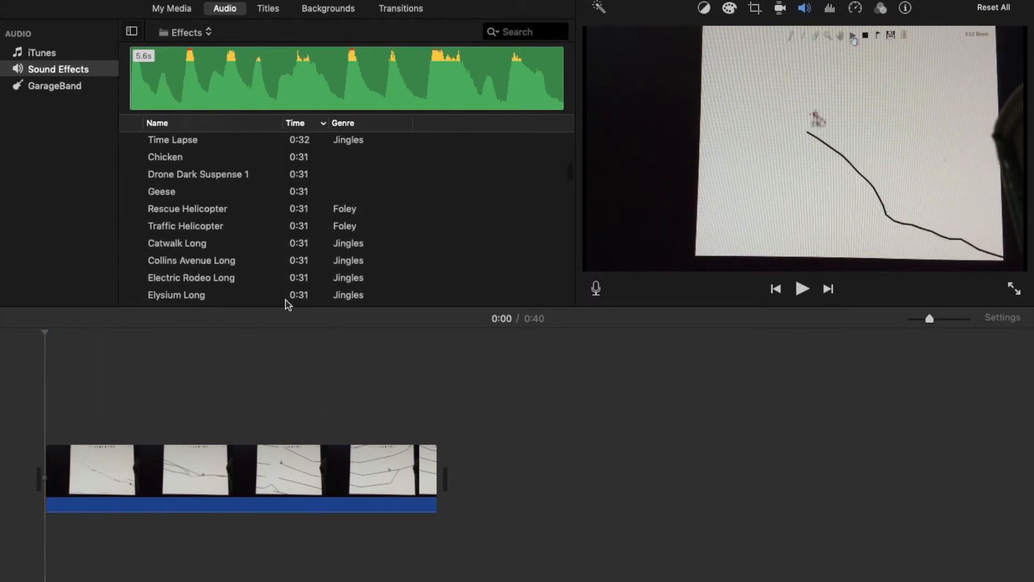
scroll(288, 302, "up", 15)
scroll(341, 189, "down", 6)
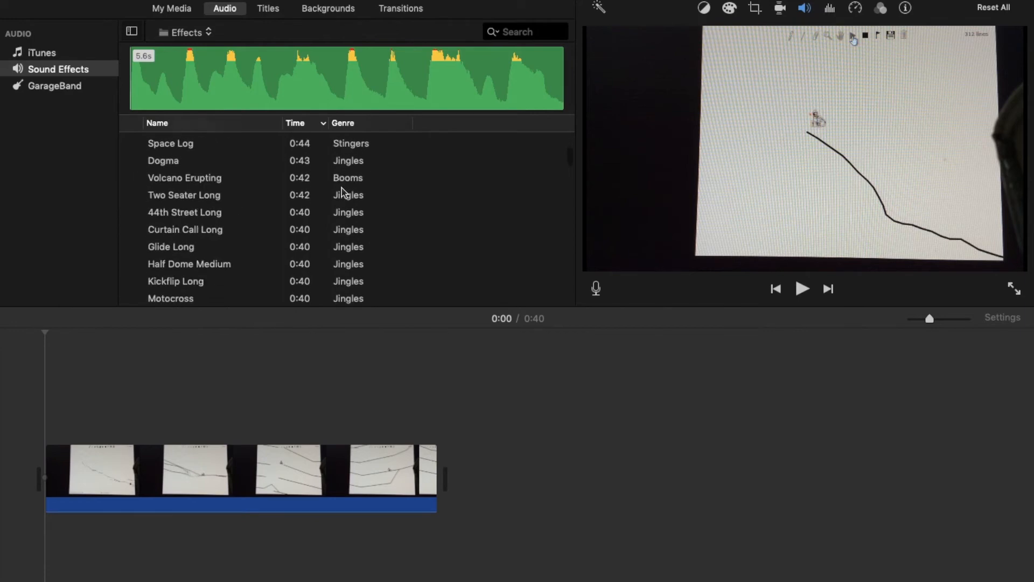
scroll(343, 192, "down", 1)
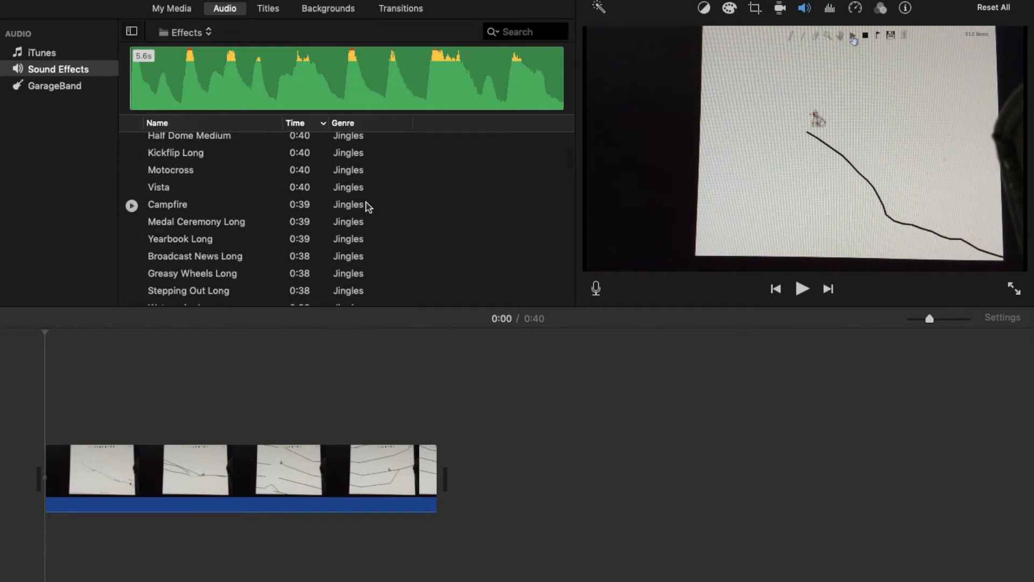
scroll(369, 206, "down", 18)
scroll(369, 207, "down", 3)
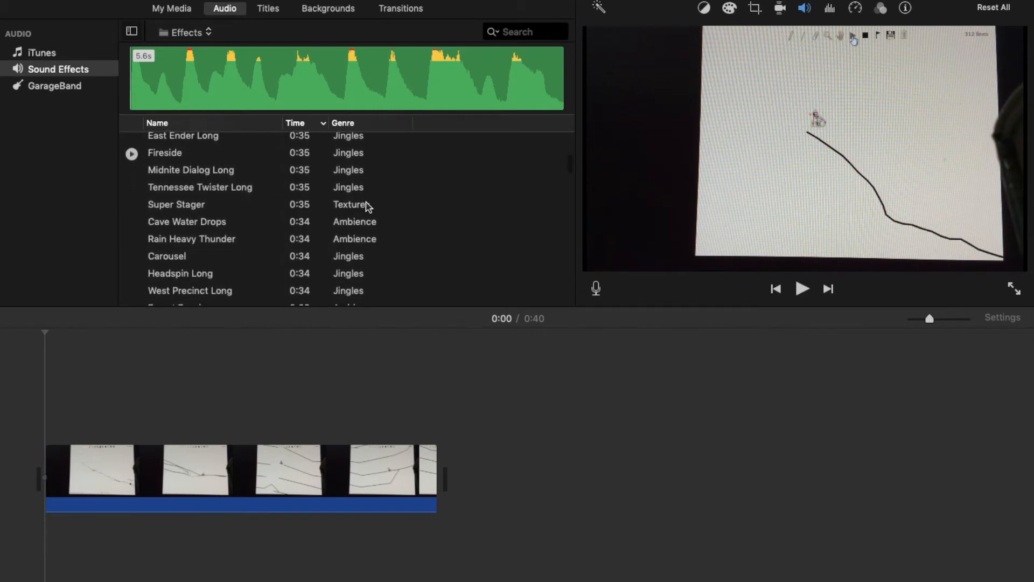
Preview the Super Stager and Cave Water Drops sound effects, stopping playback after the second one
left_click(132, 204)
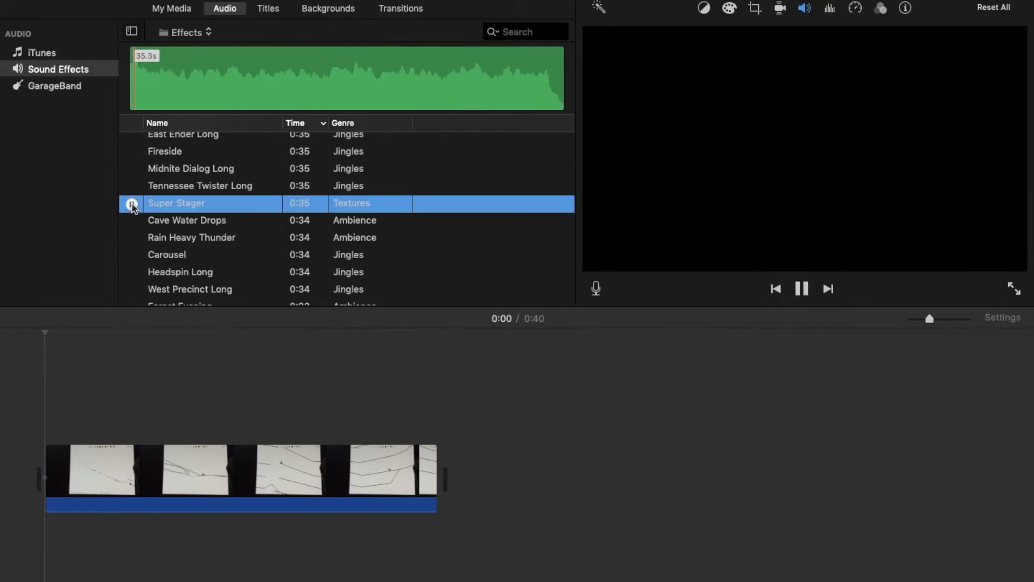
left_click(132, 221)
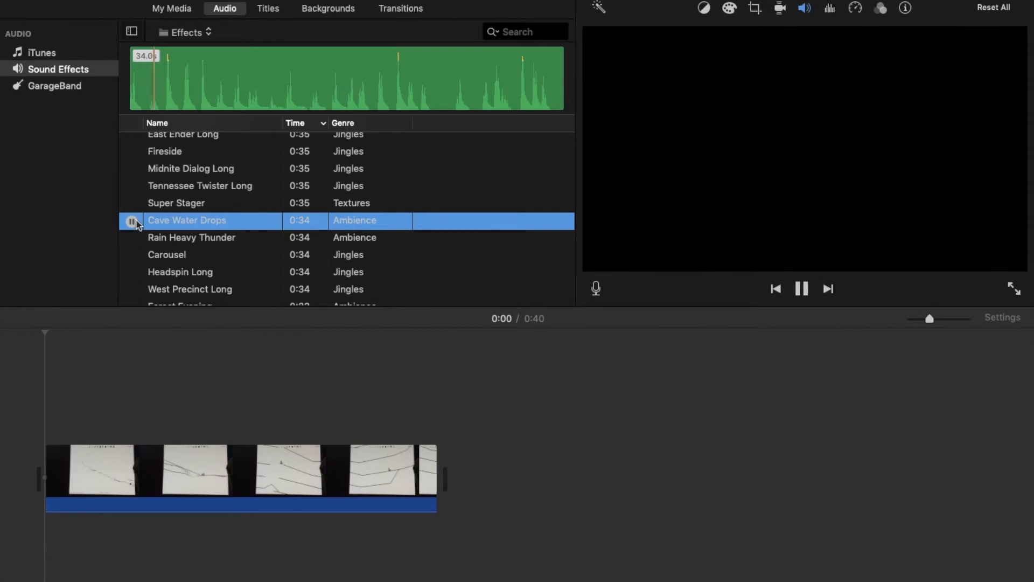
left_click(132, 221)
Preview the Motocross and Kickflip Long jingles
scroll(135, 223, "up", 3)
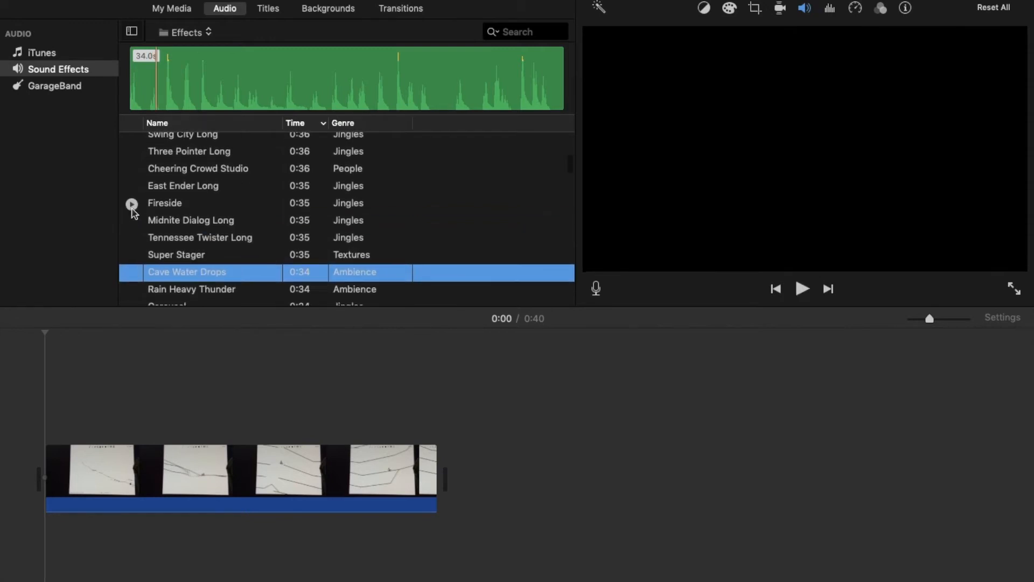
scroll(132, 217, "up", 10)
scroll(132, 216, "up", 8)
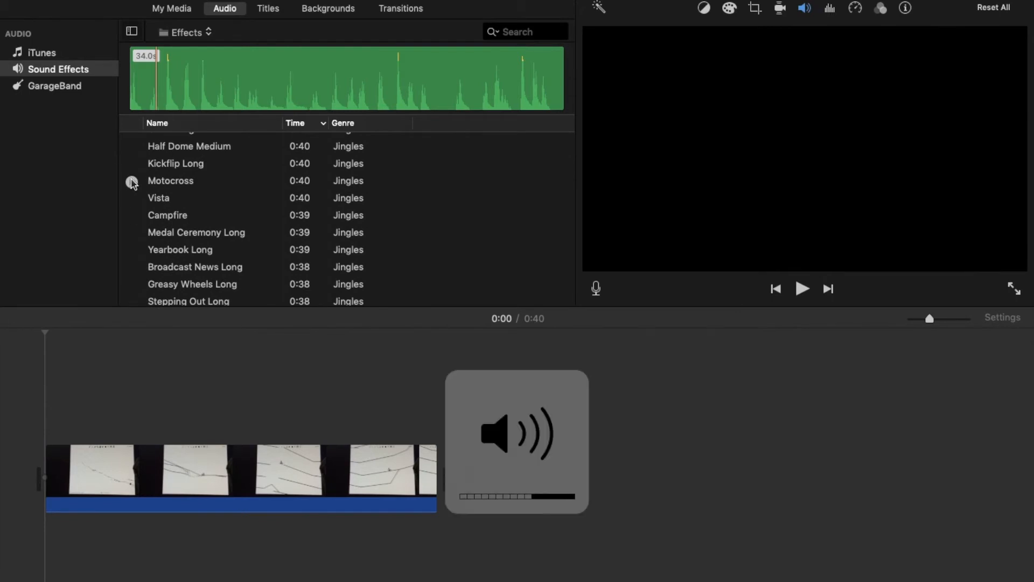
left_click(132, 182)
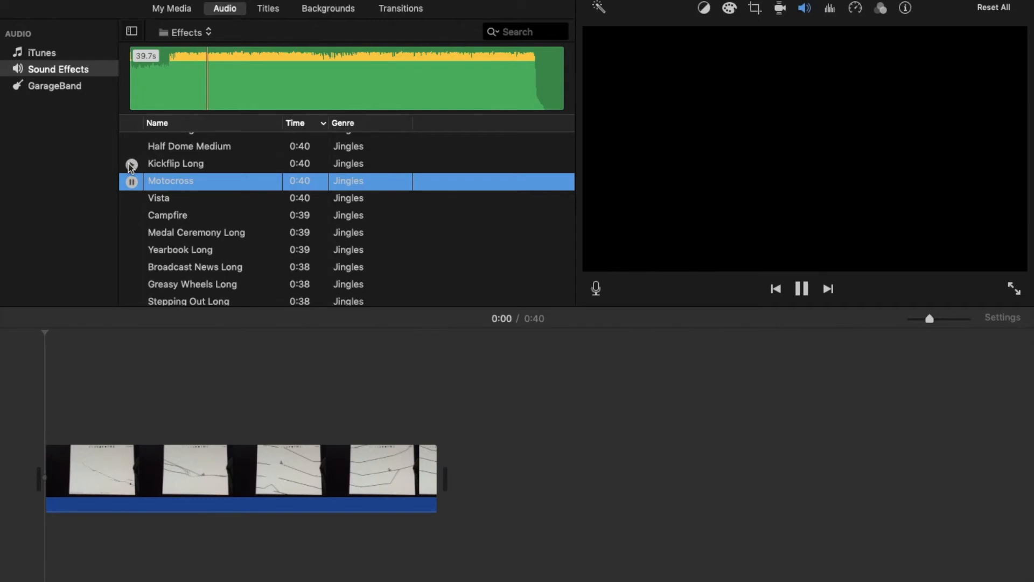
left_click(131, 165)
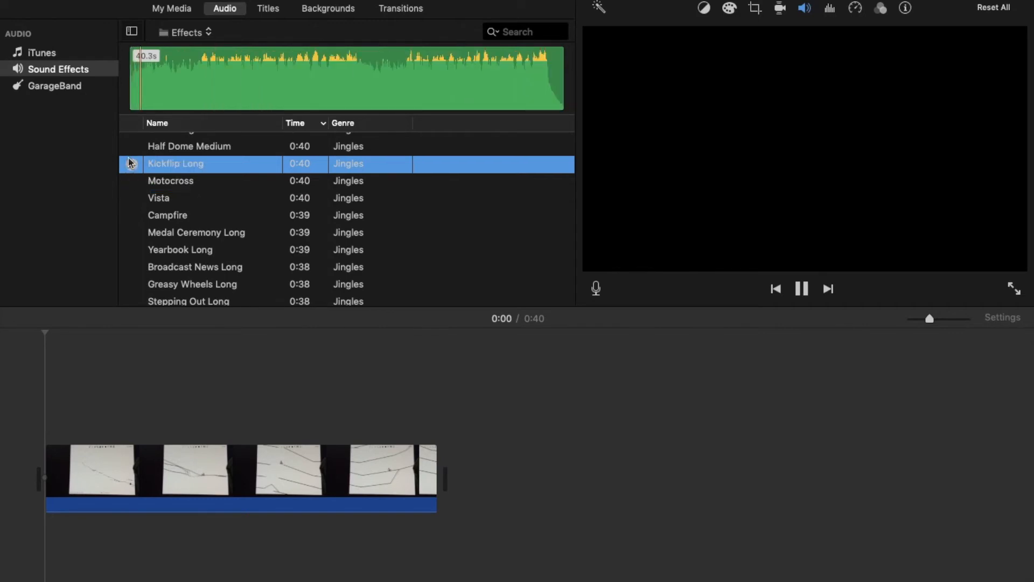
Preview the 44th Street Long, Curtain Call Long and Glide Long jingles, and play Kickflip Long again
scroll(131, 163, "up", 2)
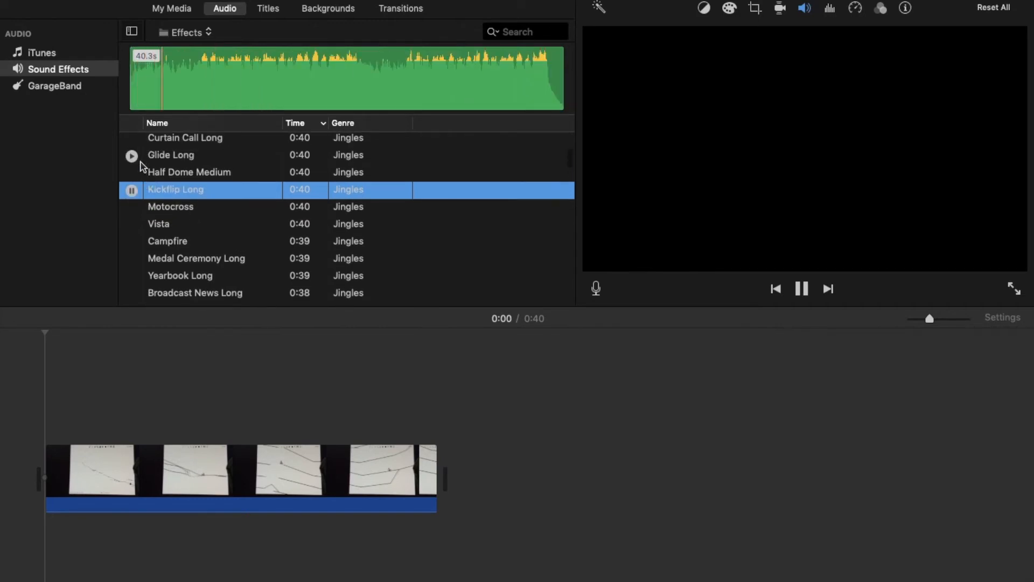
scroll(142, 166, "up", 1)
scroll(134, 161, "up", 2)
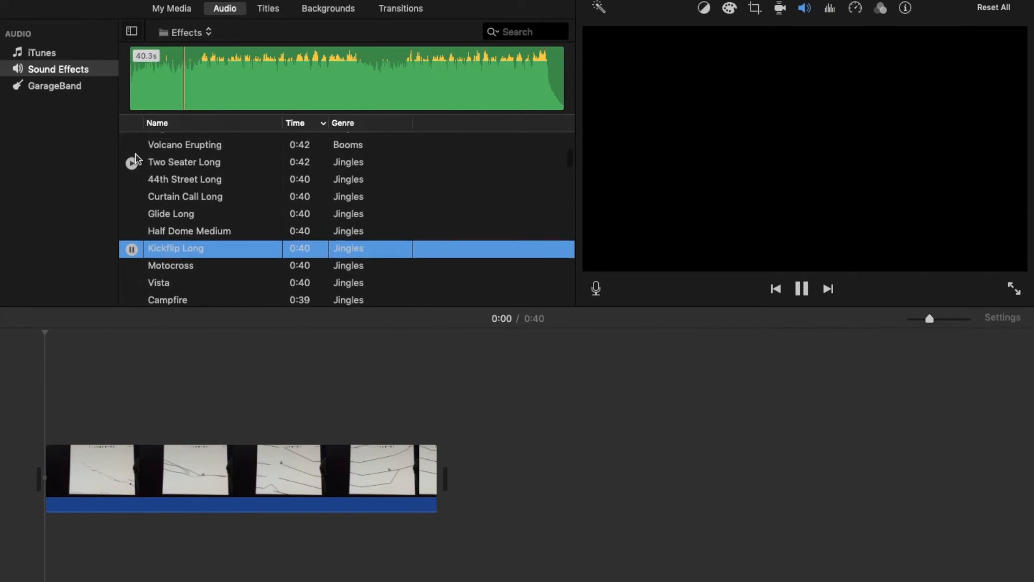
left_click(132, 178)
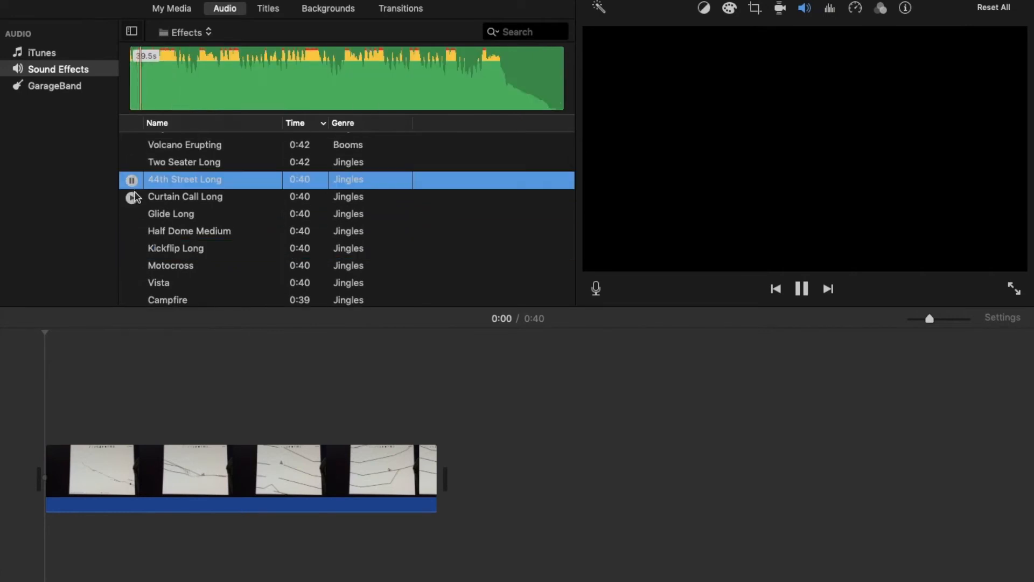
left_click(132, 197)
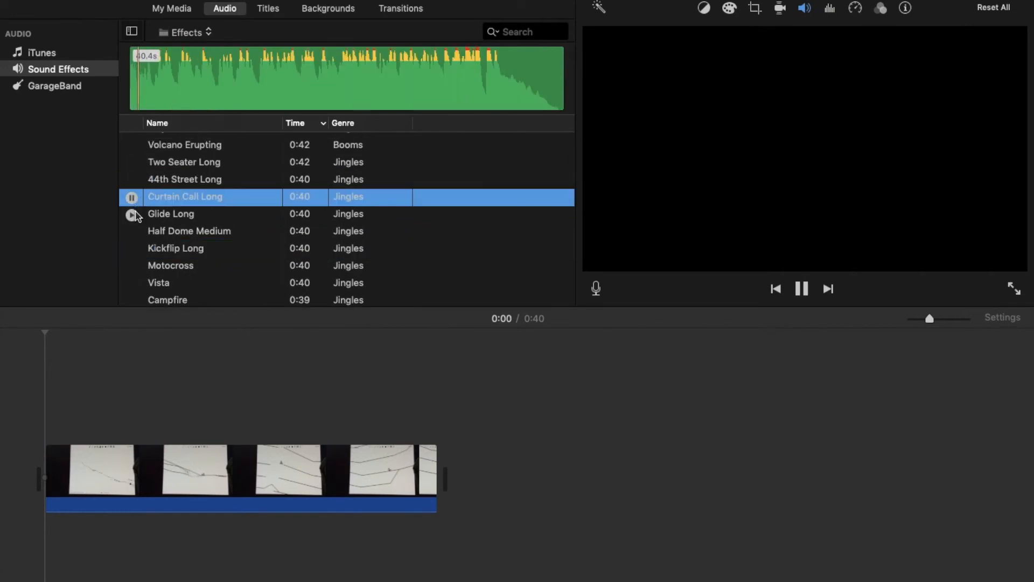
left_click(132, 214)
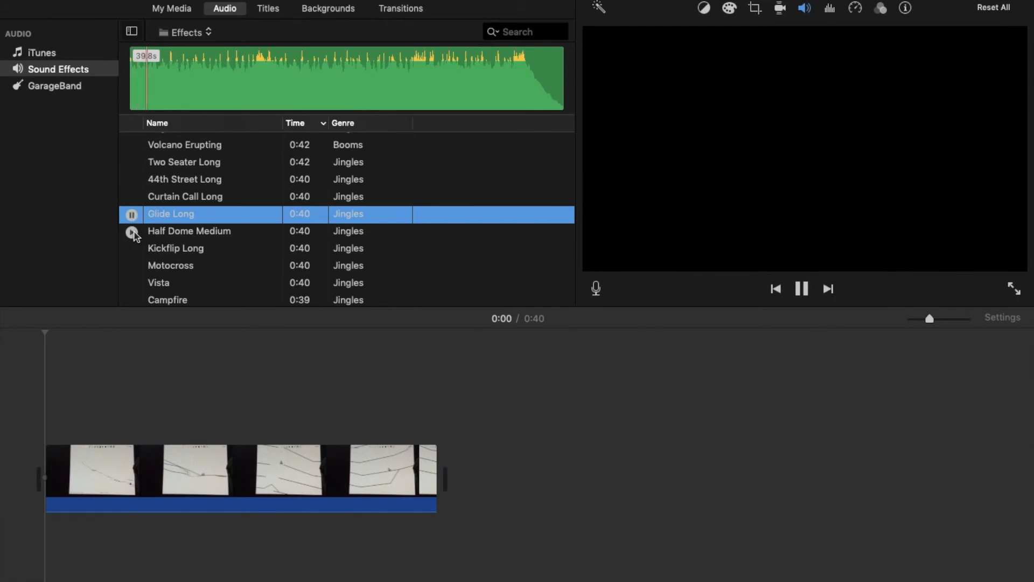
scroll(133, 235, "down", 1)
left_click(131, 232)
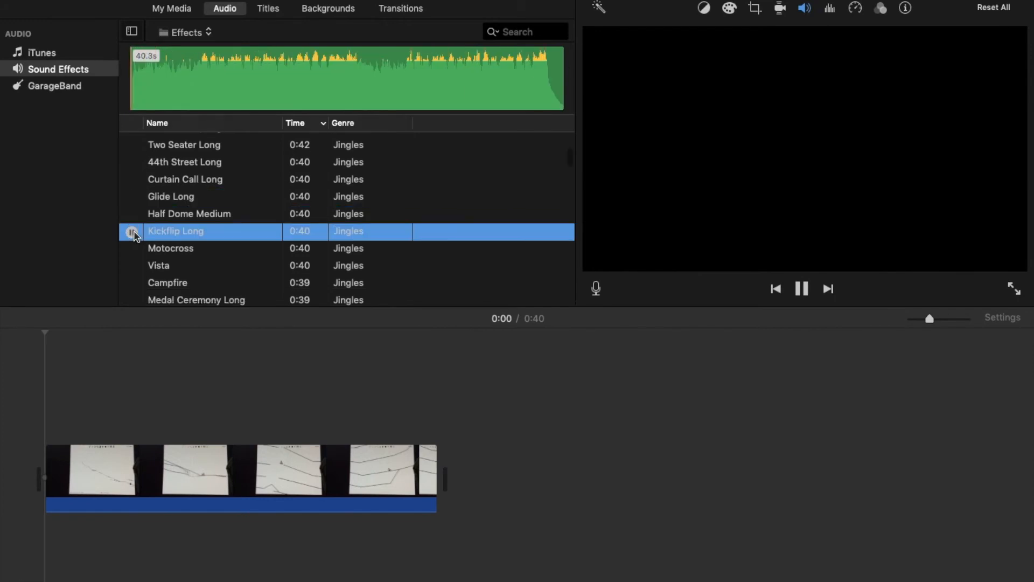
Preview the Glide Long, Half Dome Medium and Vista jingles, and play Motocross again
left_click(132, 198)
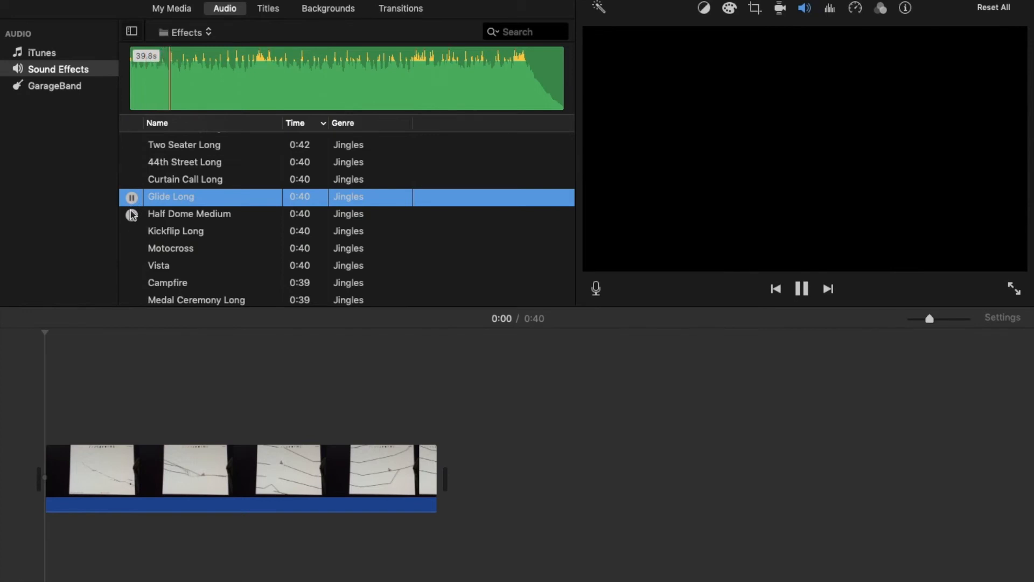
left_click(132, 214)
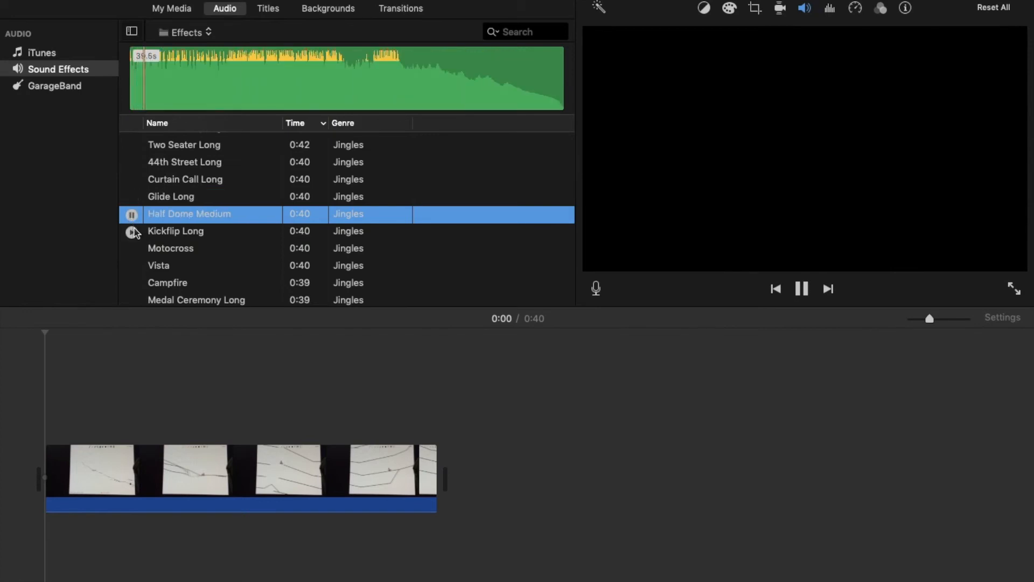
left_click(134, 265)
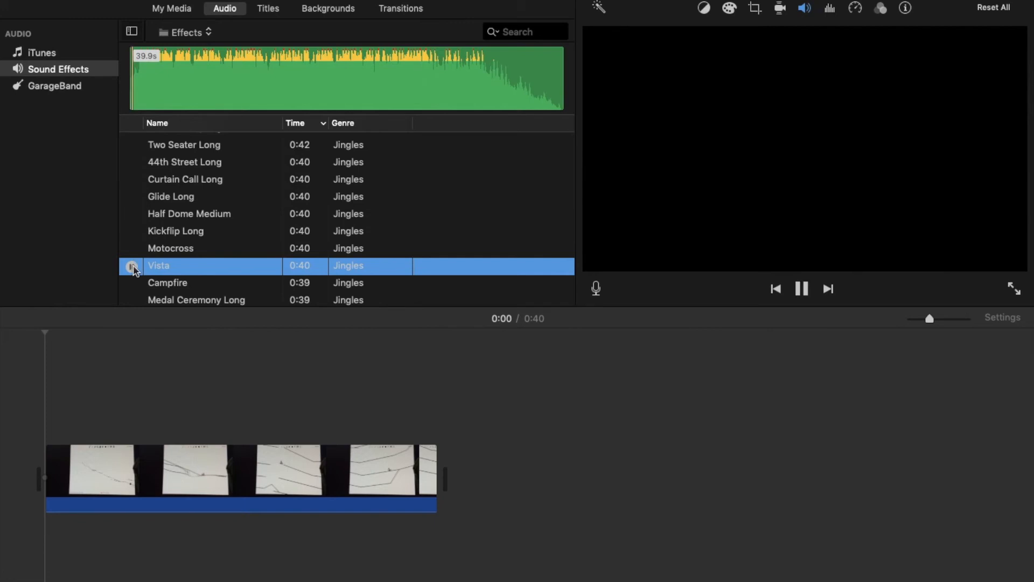
left_click(132, 249)
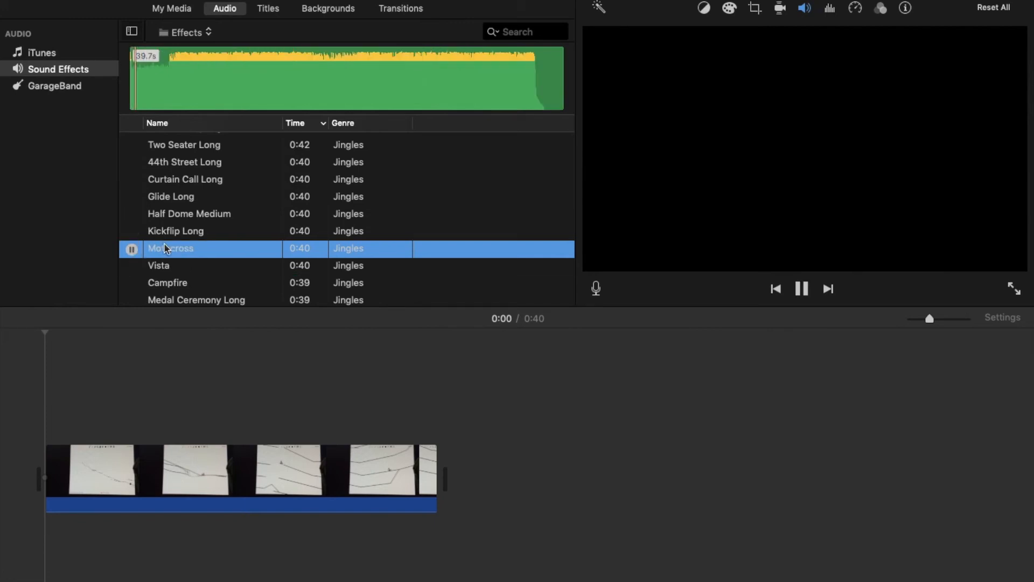
Add the Motocross jingle beneath the video clip from the start of the timeline, and play the project full screen to its end
left_click_drag(108, 409, 70, 539)
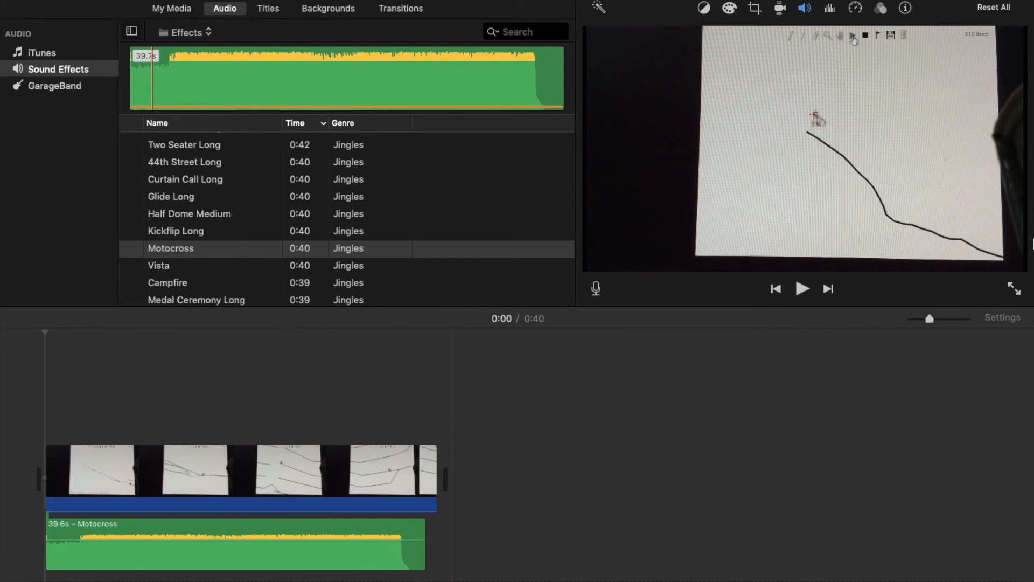
left_click(1016, 290)
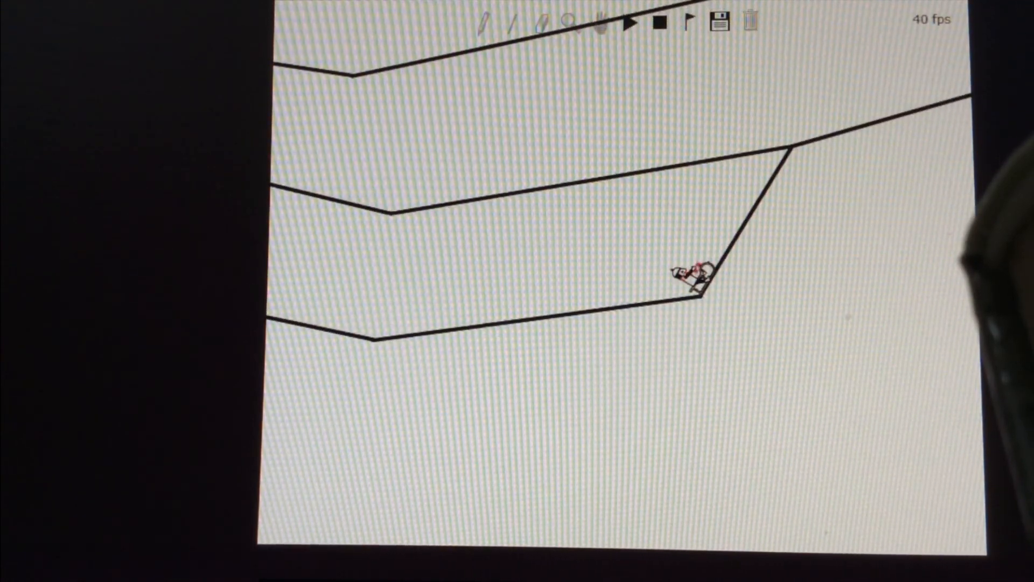
key("Escape")
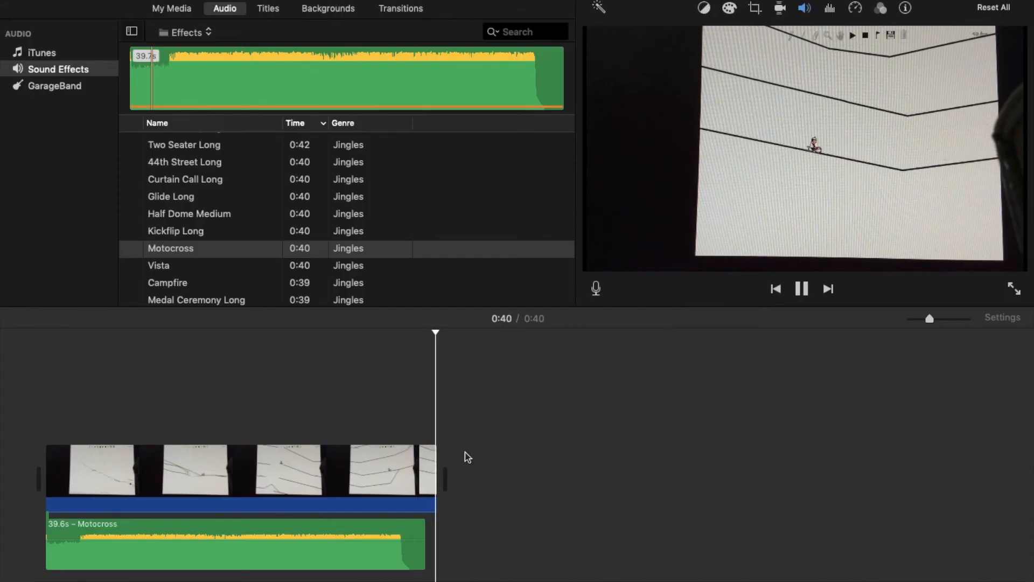